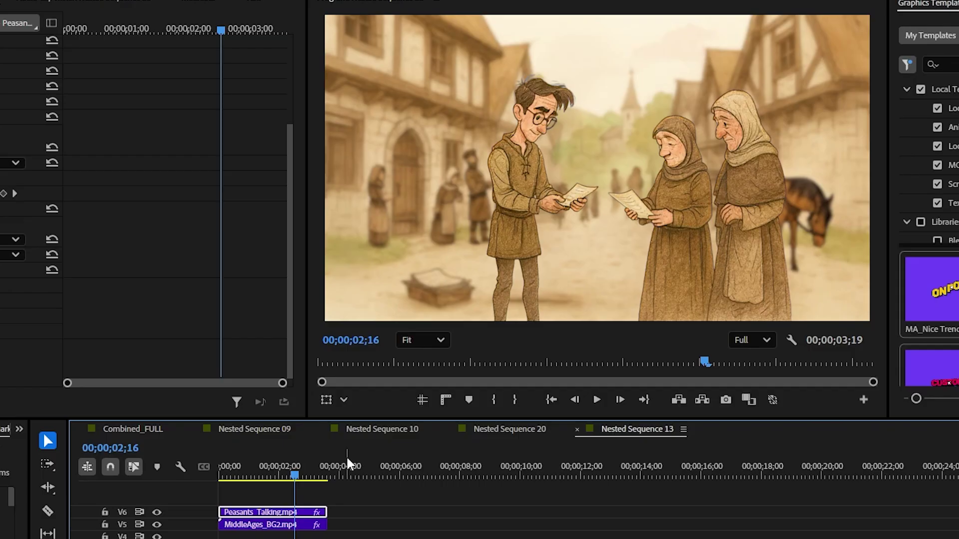
- In Premiere Pro, preview the sequence from the start with the village track hidden, then restore it
{"action": "mouse_move", "coordinate": [274, 479]}
{"action": "left_mouse_down"}
{"action": "mouse_move", "coordinate": [255, 476]}
{"action": "mouse_move", "coordinate": [279, 476]}
{"action": "left_mouse_up"}
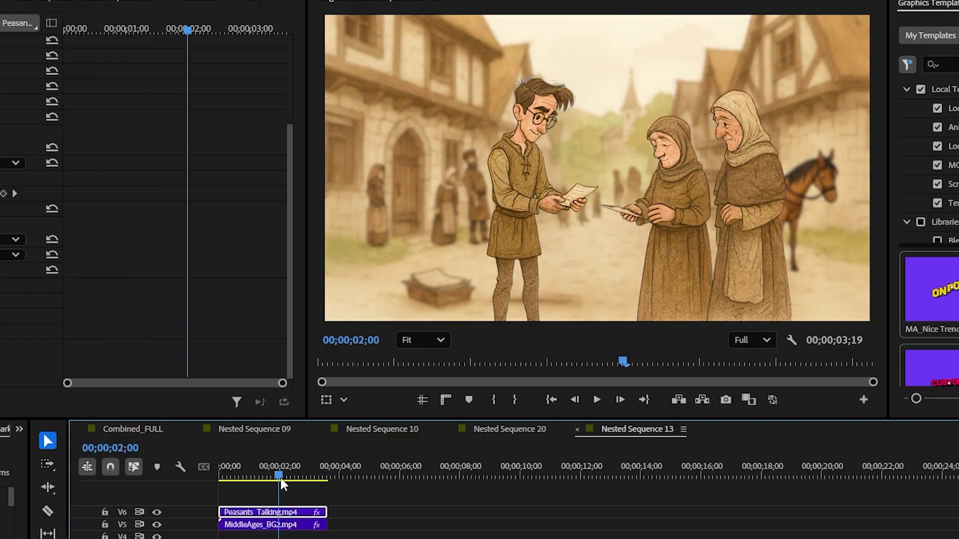
{"action": "left_click", "coordinate": [157, 525]}
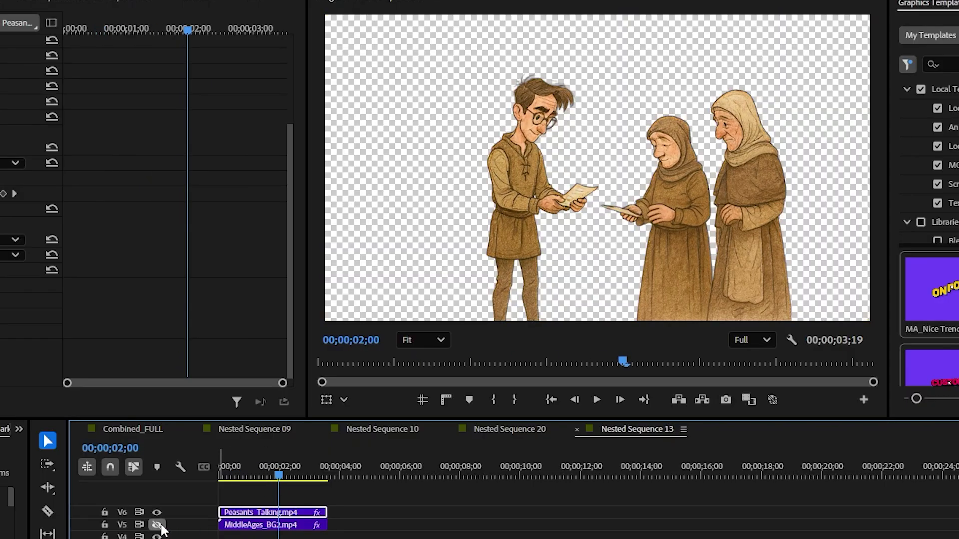
{"action": "left_click", "coordinate": [220, 477]}
{"action": "key", "text": "space"}
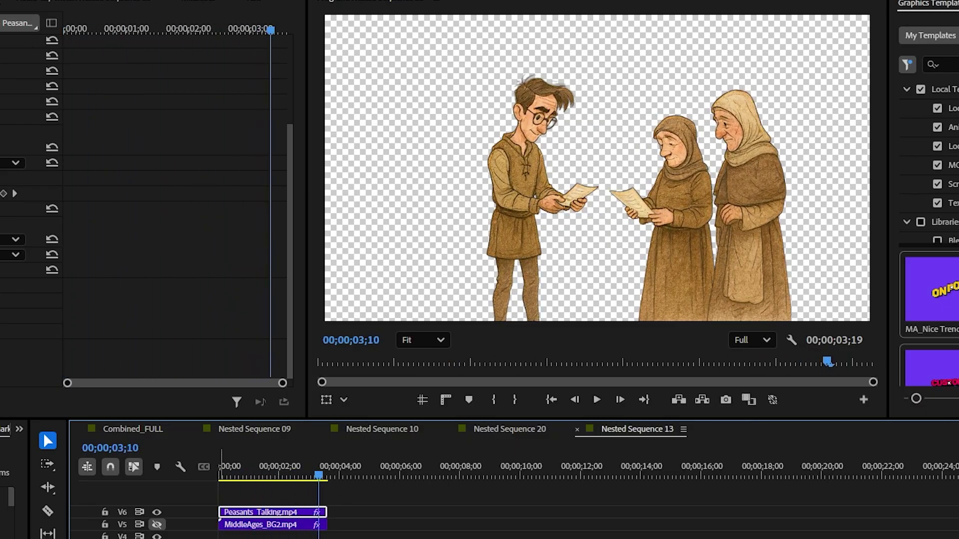
{"action": "left_click", "coordinate": [157, 525]}
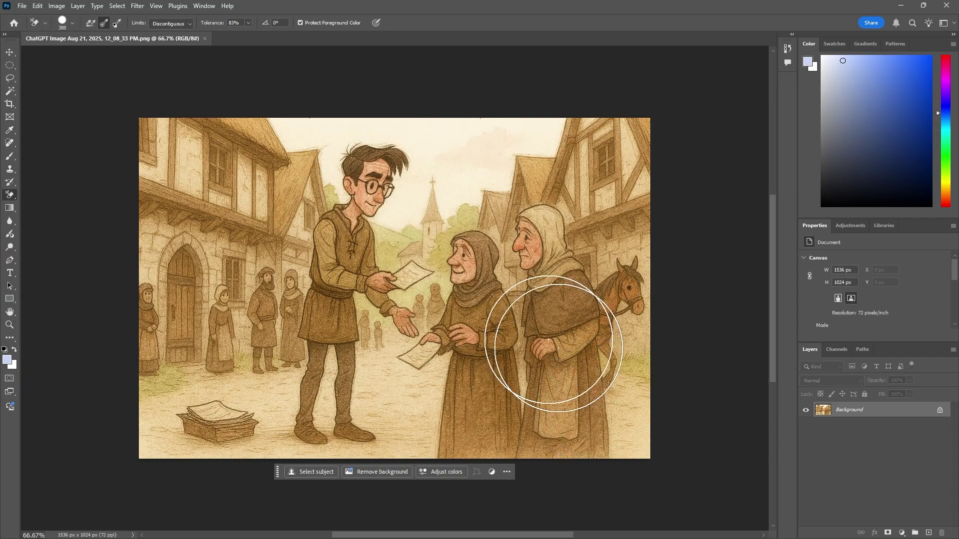
- Unlock the Background as Layer 0 and copy the Magic Wand-selected characters to Layer 1
{"action": "left_click", "coordinate": [940, 411]}
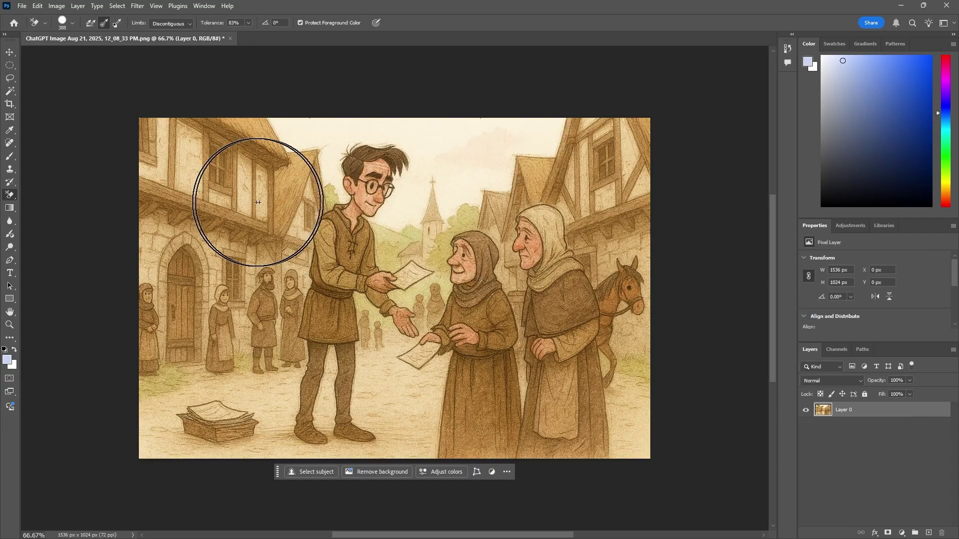
{"action": "left_click", "coordinate": [10, 91]}
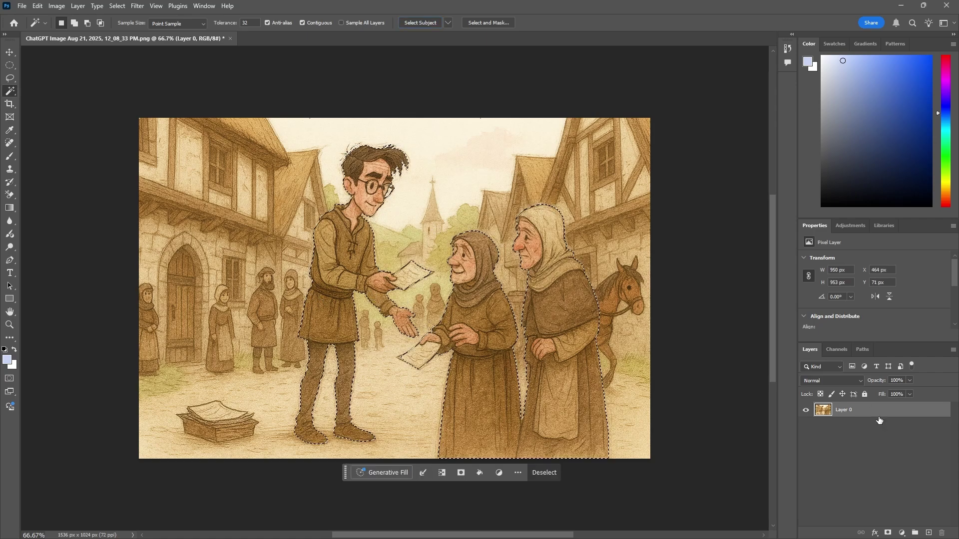
{"action": "key", "text": "ctrl+j"}
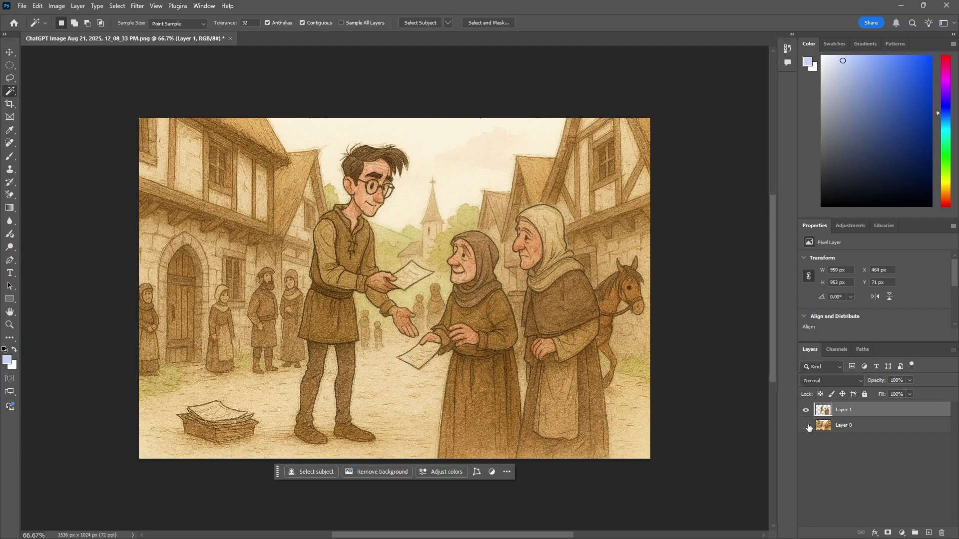
- Hide the village layer and lasso the young man, moving him down-left toward the women
{"action": "left_click", "coordinate": [805, 425]}
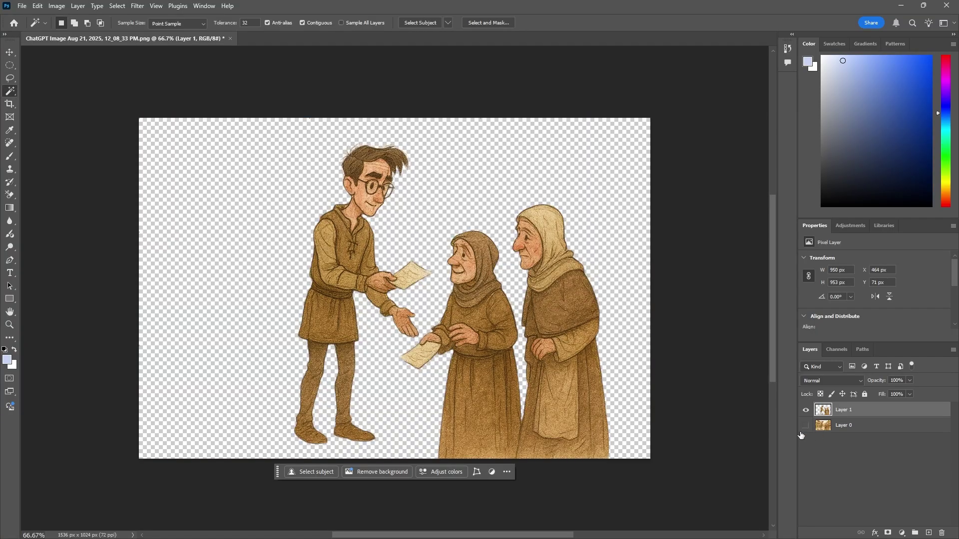
{"action": "left_click", "coordinate": [11, 76]}
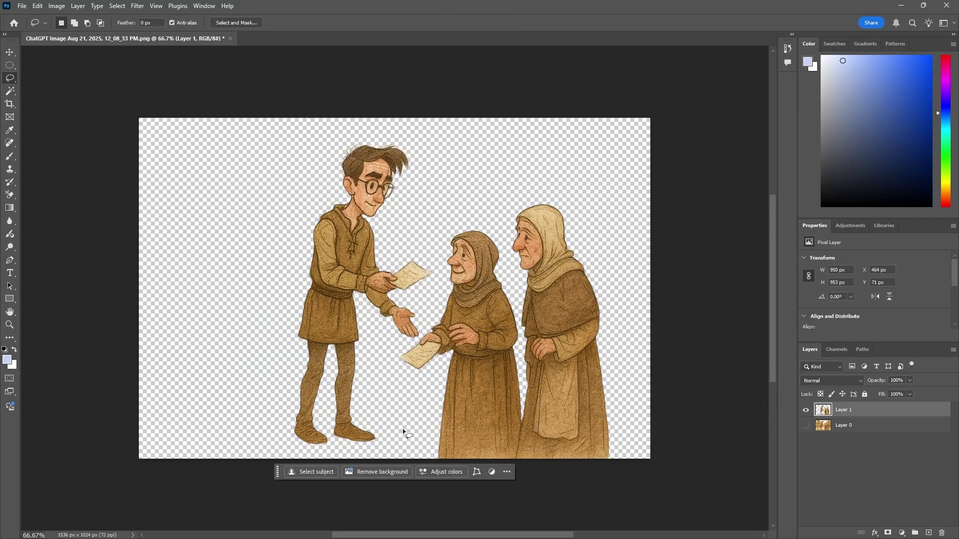
{"action": "left_click_drag", "start_coordinate": [399, 454], "coordinate": [396, 442]}
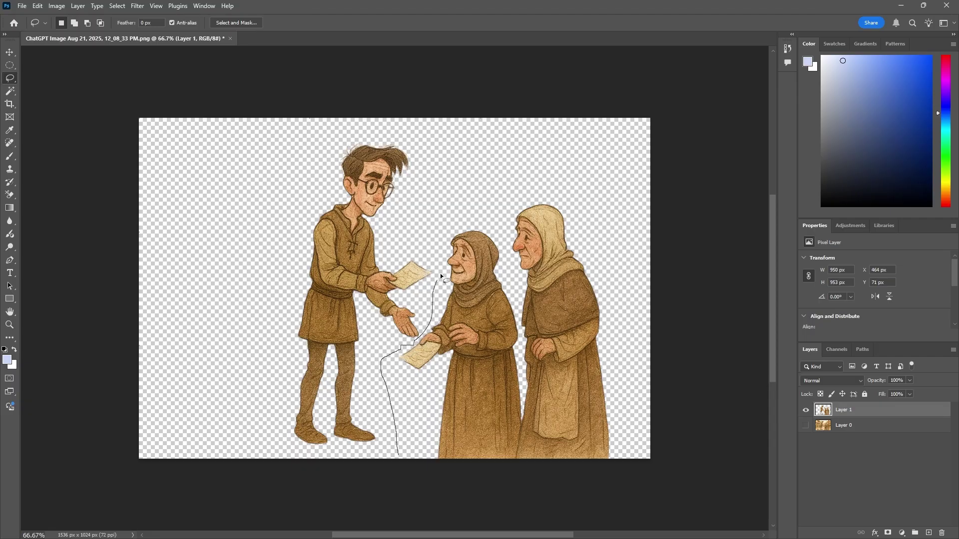
{"action": "left_click_drag", "start_coordinate": [428, 201], "coordinate": [341, 466]}
{"action": "mouse_move", "coordinate": [342, 310]}
{"action": "left_mouse_down"}
{"action": "mouse_move", "coordinate": [329, 370]}
{"action": "mouse_move", "coordinate": [319, 361]}
{"action": "left_mouse_up"}
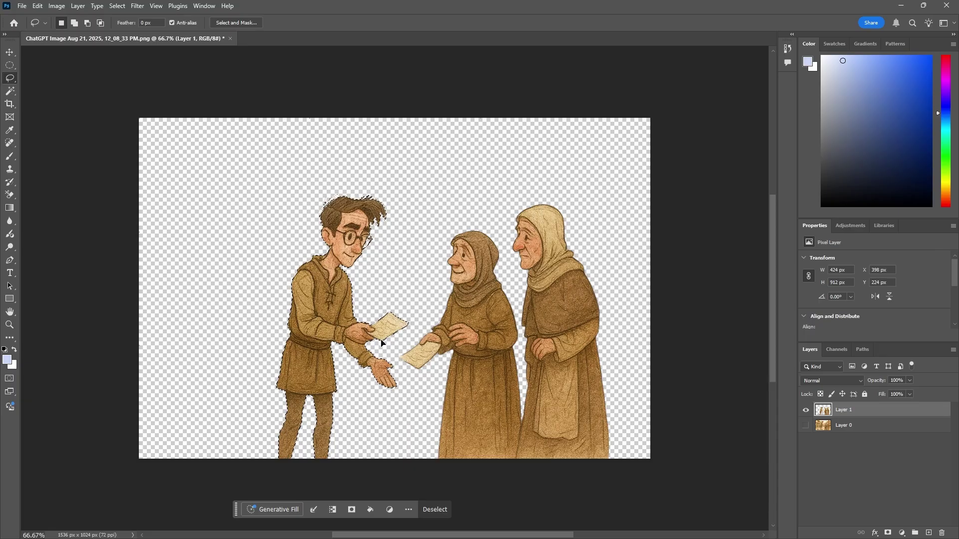
- Deselect and add an empty Layer 2 above the village layer
{"action": "left_click", "coordinate": [400, 360]}
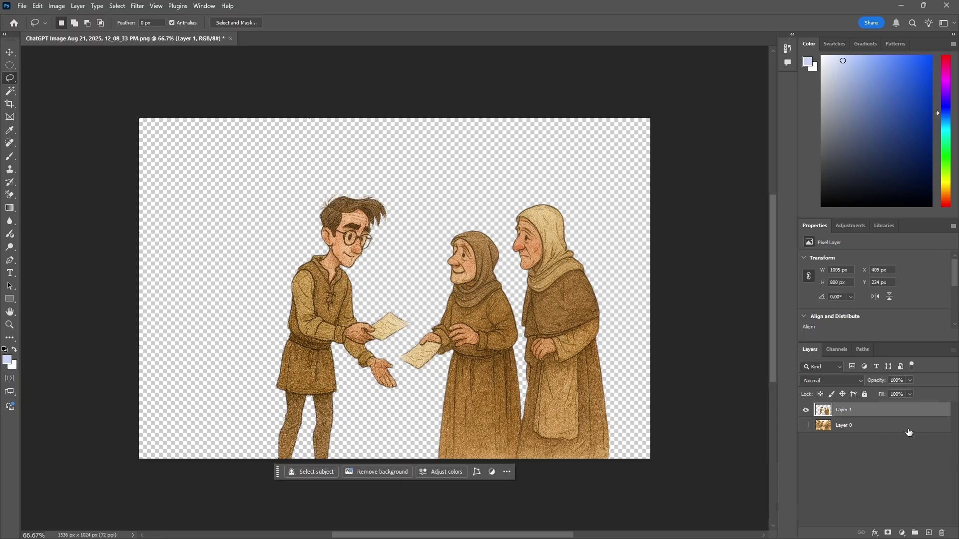
{"action": "left_click", "coordinate": [908, 427]}
{"action": "left_click", "coordinate": [929, 534]}
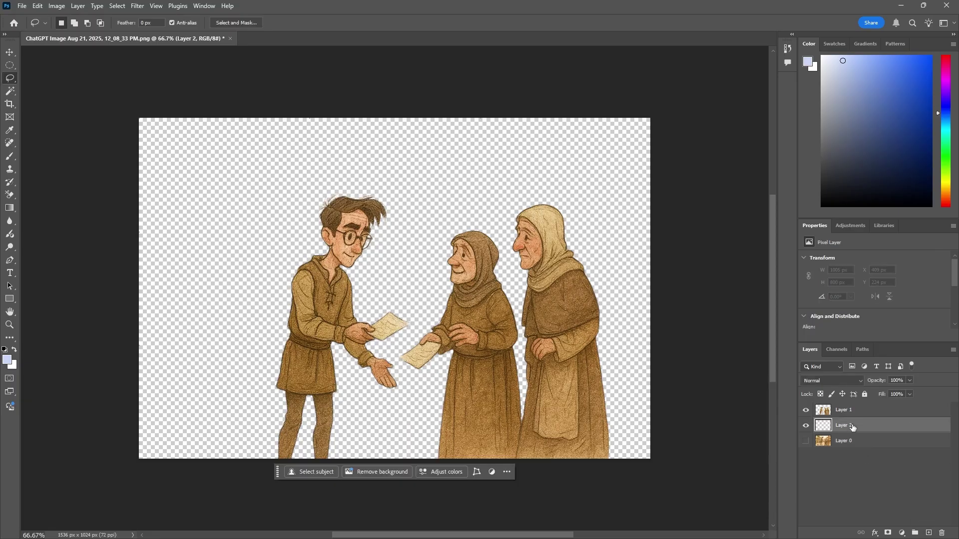
- Fill Layer 2 with solid blue #3535ff using Edit > Fill with a custom colour
{"action": "left_click", "coordinate": [902, 56]}
{"action": "left_click_drag", "start_coordinate": [948, 114], "coordinate": [948, 109]}
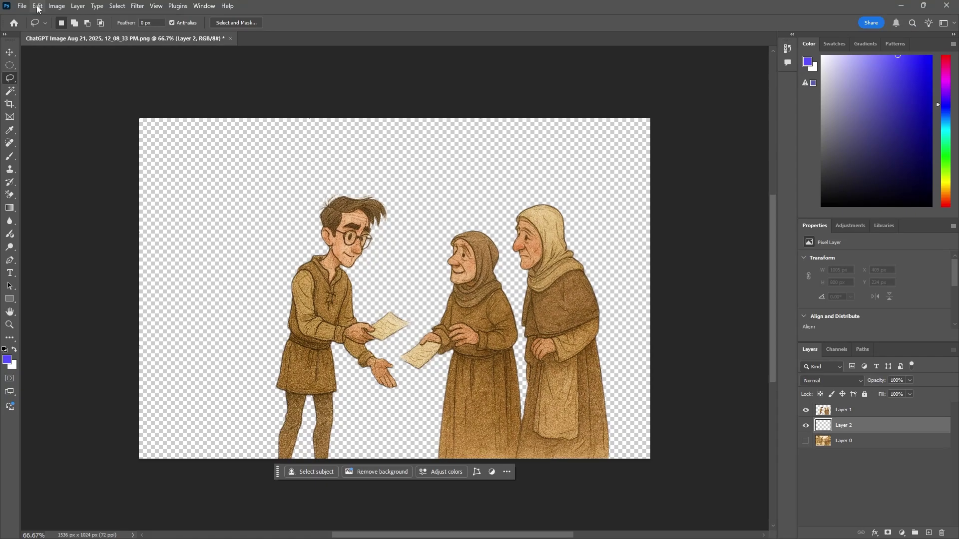
{"action": "left_click", "coordinate": [37, 7]}
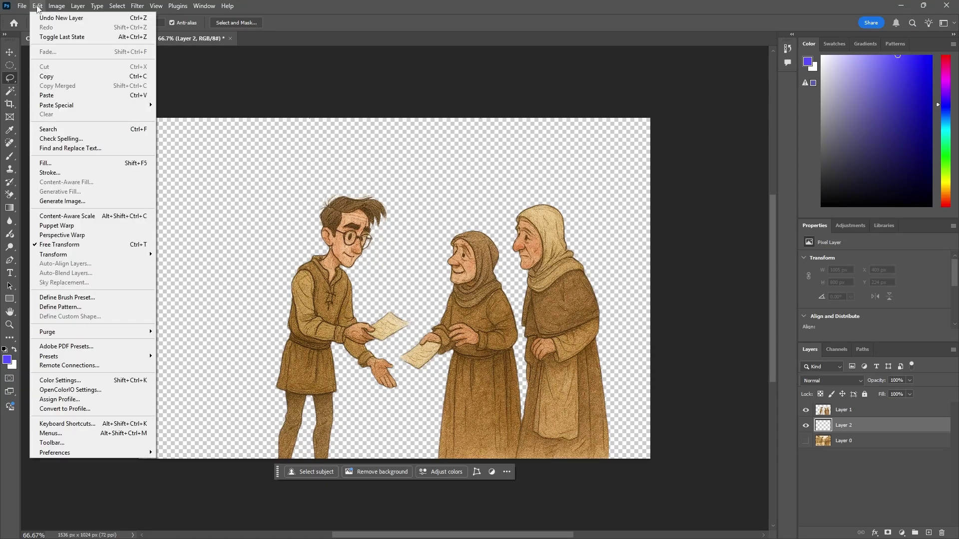
{"action": "left_click", "coordinate": [63, 160]}
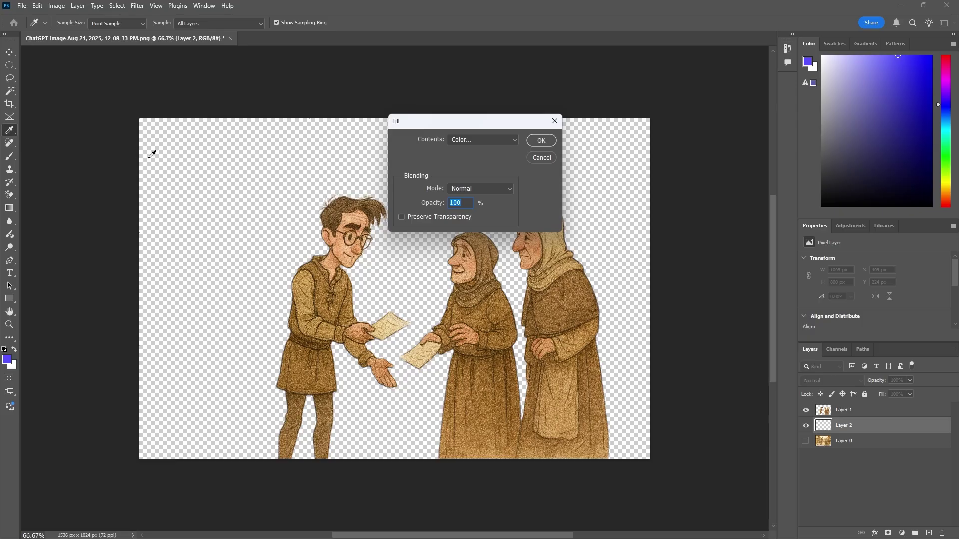
{"action": "left_click", "coordinate": [461, 146]}
{"action": "left_click", "coordinate": [476, 168]}
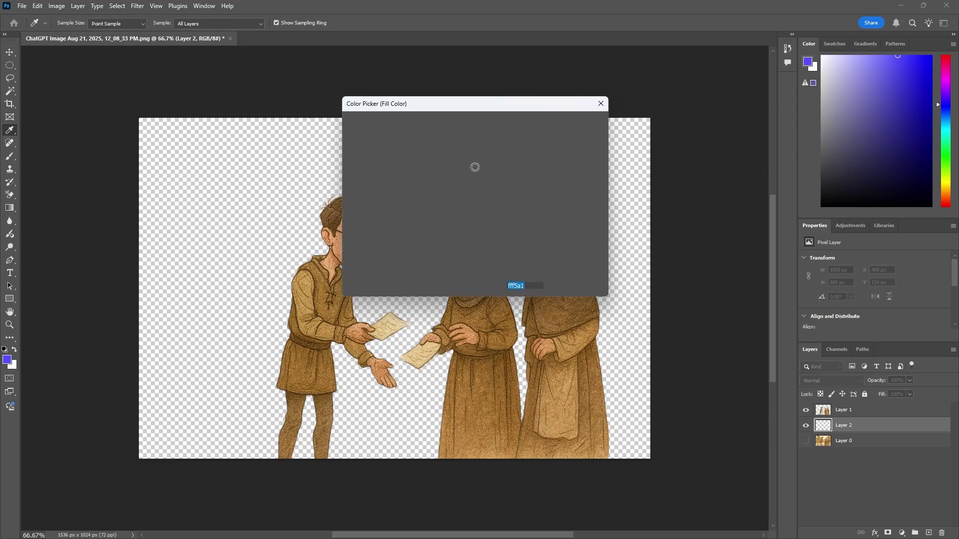
{"action": "type", "text": "3535ff"}
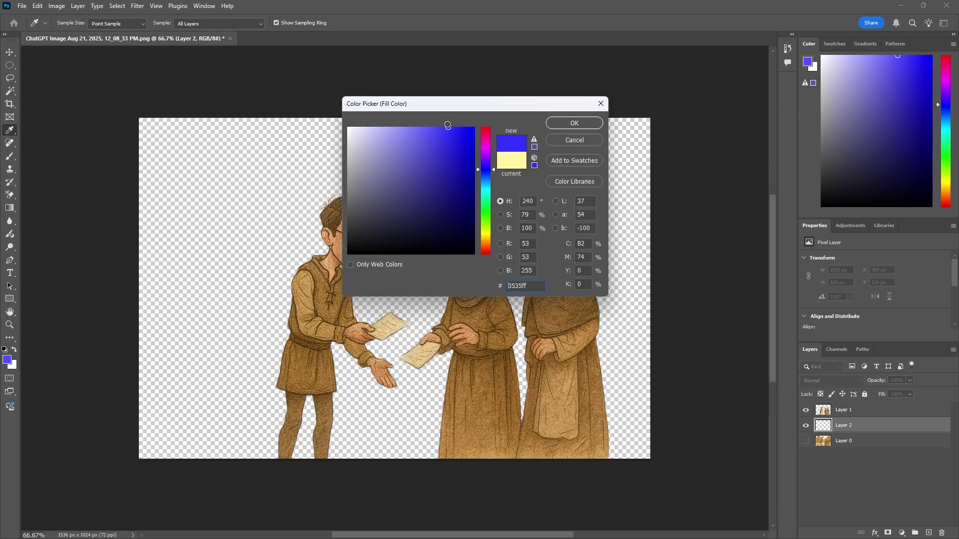
{"action": "left_click", "coordinate": [577, 124]}
{"action": "left_click", "coordinate": [543, 138]}
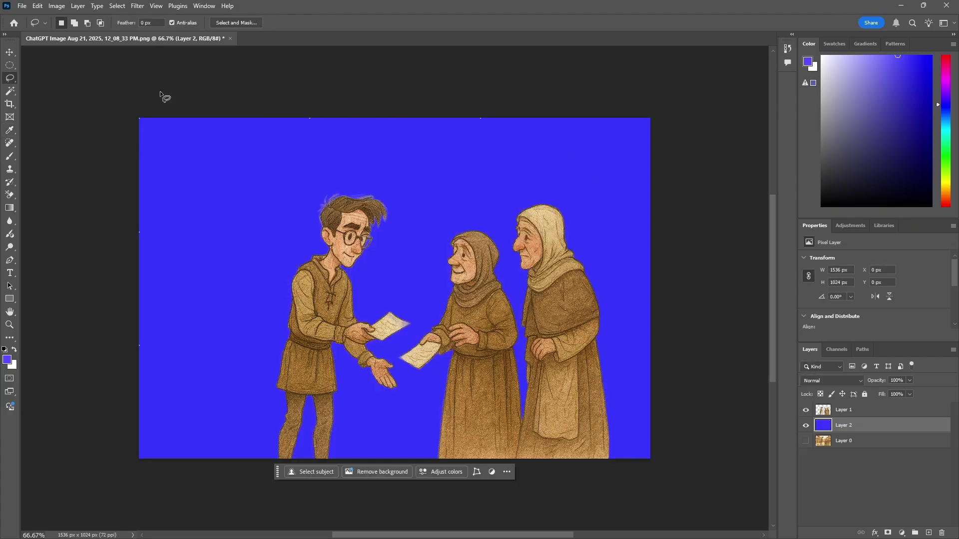
- Look through the File > Export options and close them without exporting
{"action": "left_click", "coordinate": [22, 5]}
{"action": "mouse_move", "coordinate": [53, 186]}
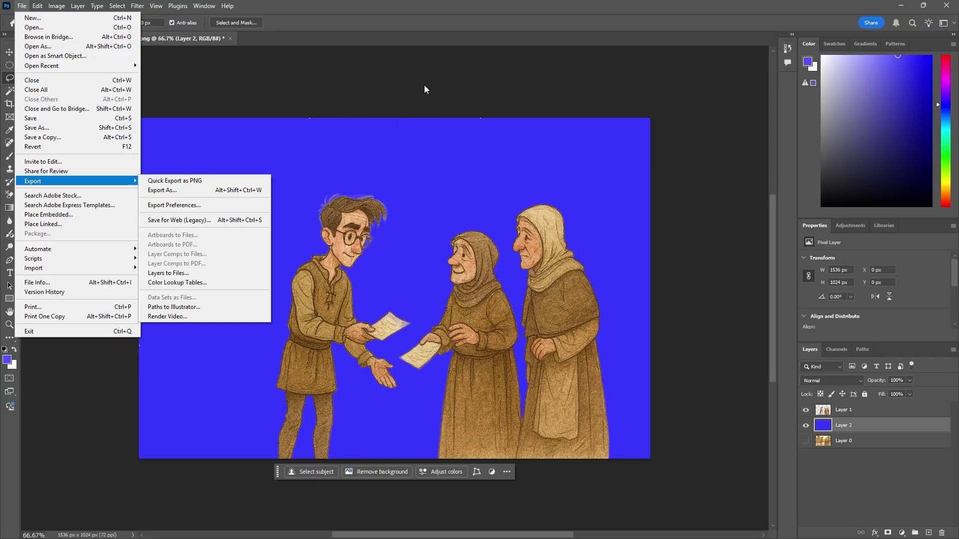
{"action": "left_click", "coordinate": [435, 11]}
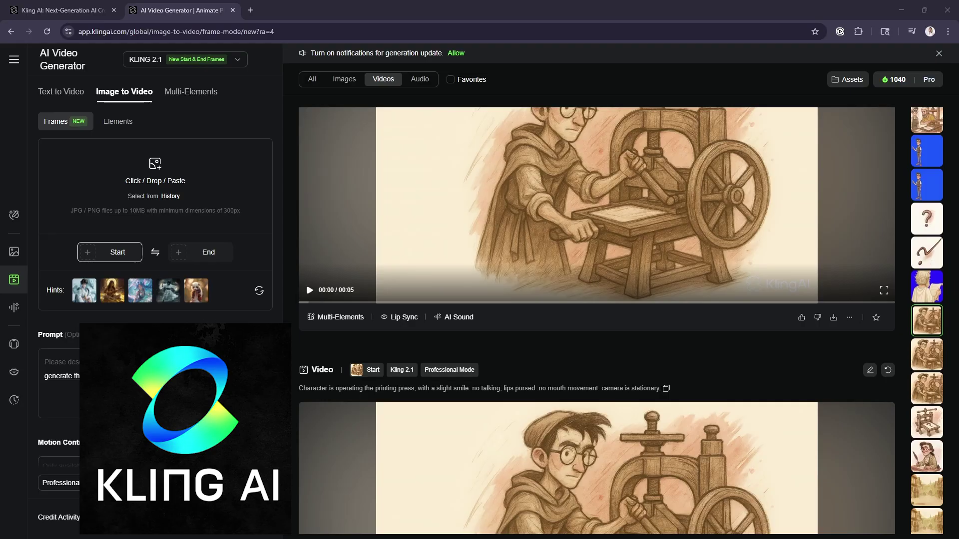
- In Kling AI, view the blue-screen paper-handing video in detail, then return to the list
{"action": "scroll", "coordinate": [547, 339], "scroll_direction": "down", "scroll_amount": 20}
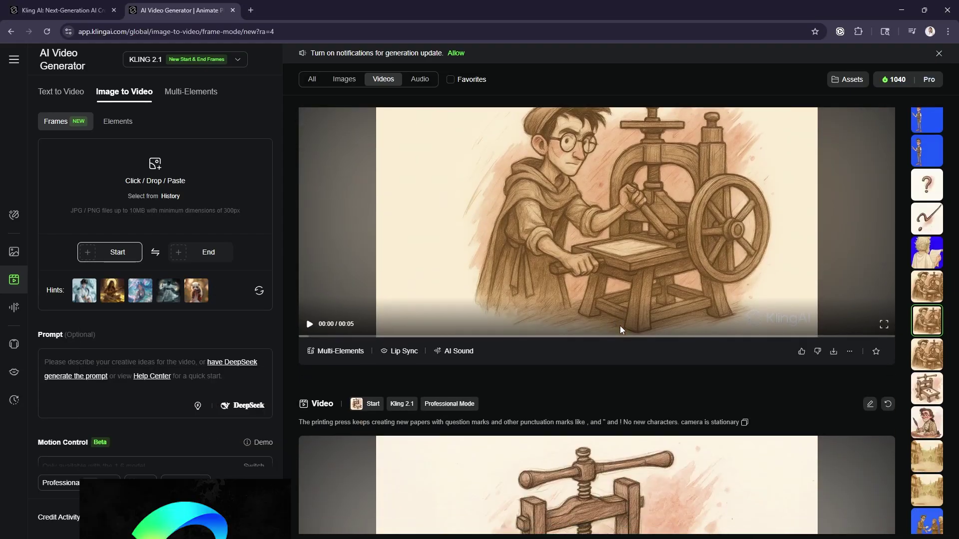
{"action": "scroll", "coordinate": [628, 315], "scroll_direction": "down", "scroll_amount": 10}
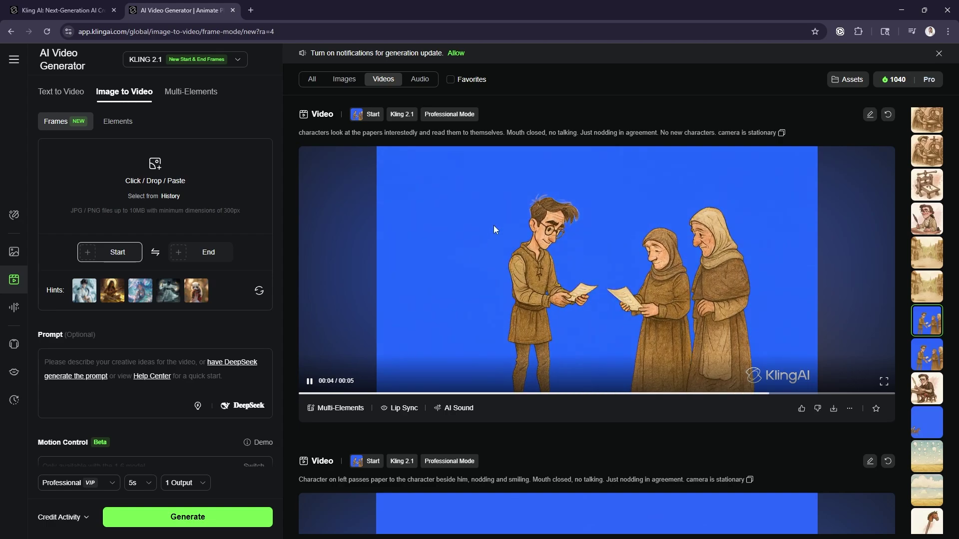
{"action": "left_click", "coordinate": [504, 254]}
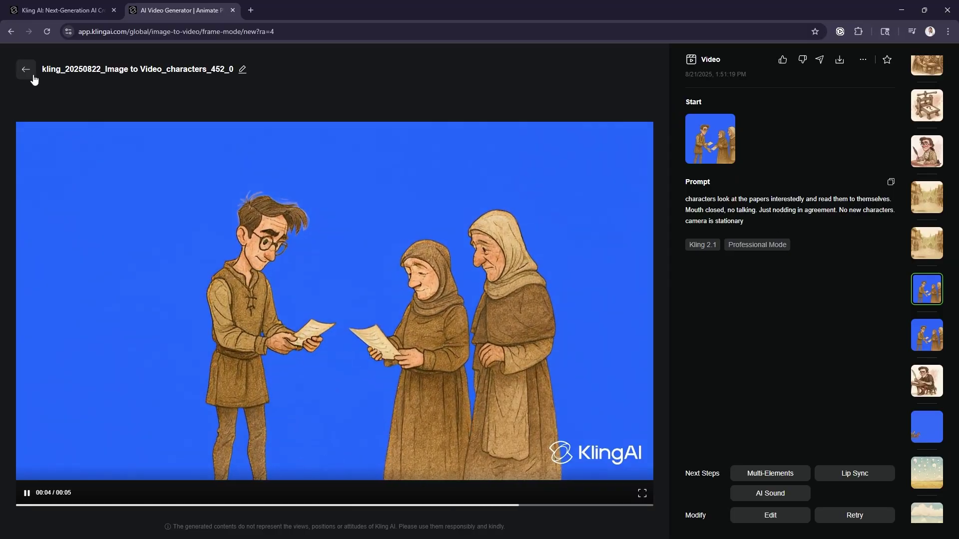
{"action": "key", "text": "Escape"}
- Browse earlier clips, pause the pointing teacher video, and minimize Photoshop to reach Premiere Pro
{"action": "scroll", "coordinate": [438, 307], "scroll_direction": "up", "scroll_amount": 15}
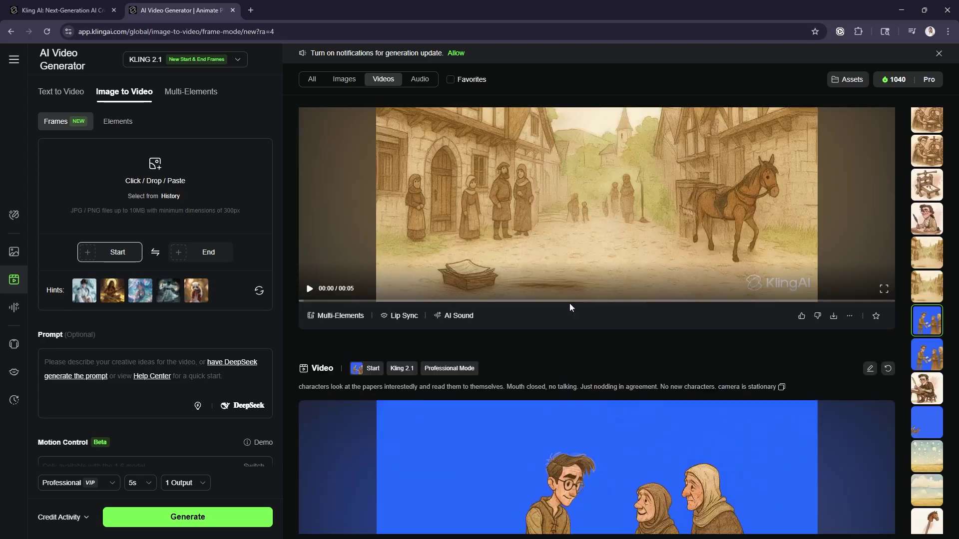
{"action": "scroll", "coordinate": [580, 338], "scroll_direction": "up", "scroll_amount": 20}
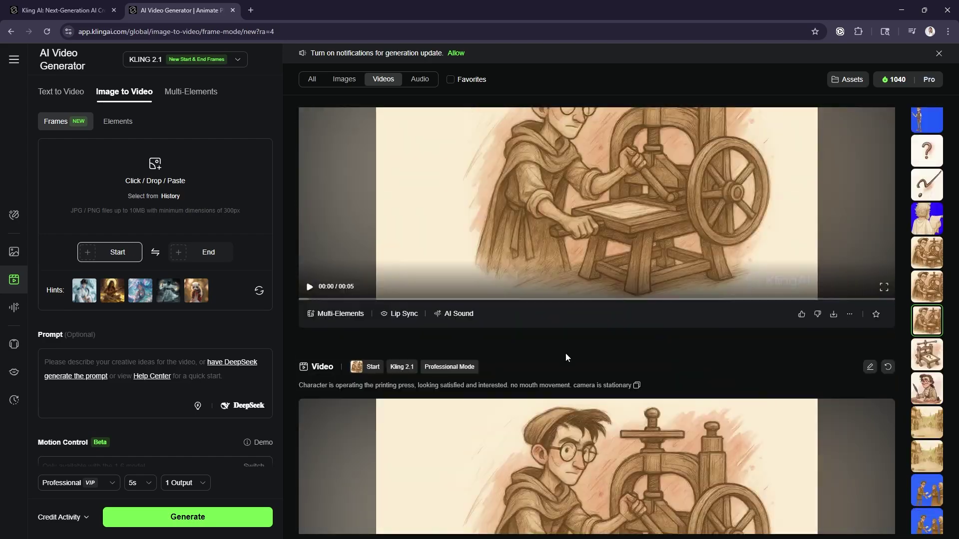
{"action": "scroll", "coordinate": [574, 324], "scroll_direction": "up", "scroll_amount": 15}
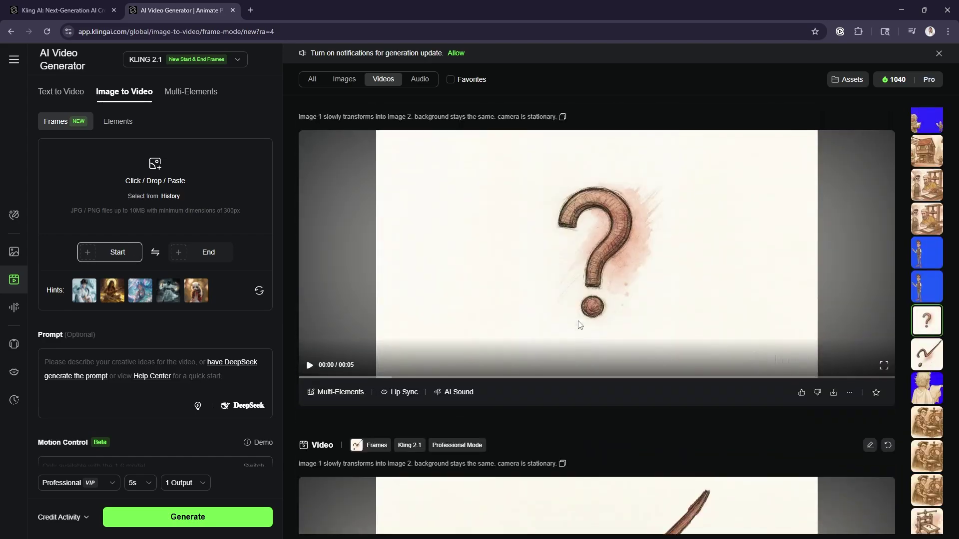
{"action": "scroll", "coordinate": [573, 331], "scroll_direction": "down", "scroll_amount": 3}
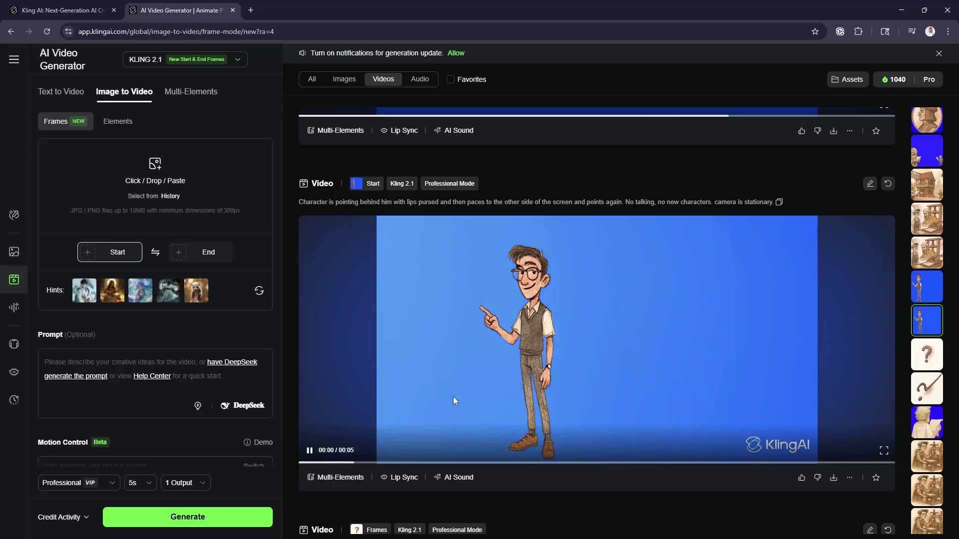
{"action": "scroll", "coordinate": [586, 317], "scroll_direction": "down", "scroll_amount": 3}
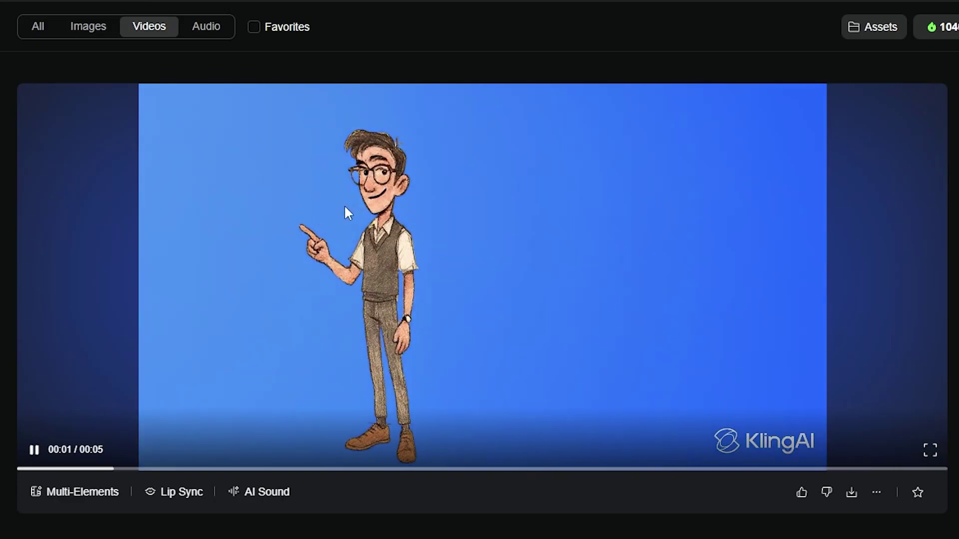
{"action": "left_click", "coordinate": [345, 207]}
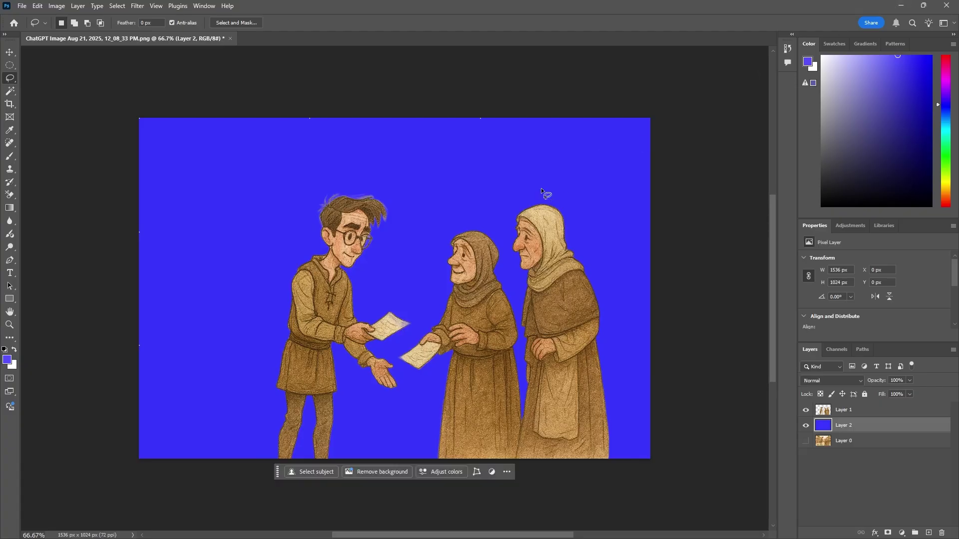
{"action": "left_click", "coordinate": [901, 6]}
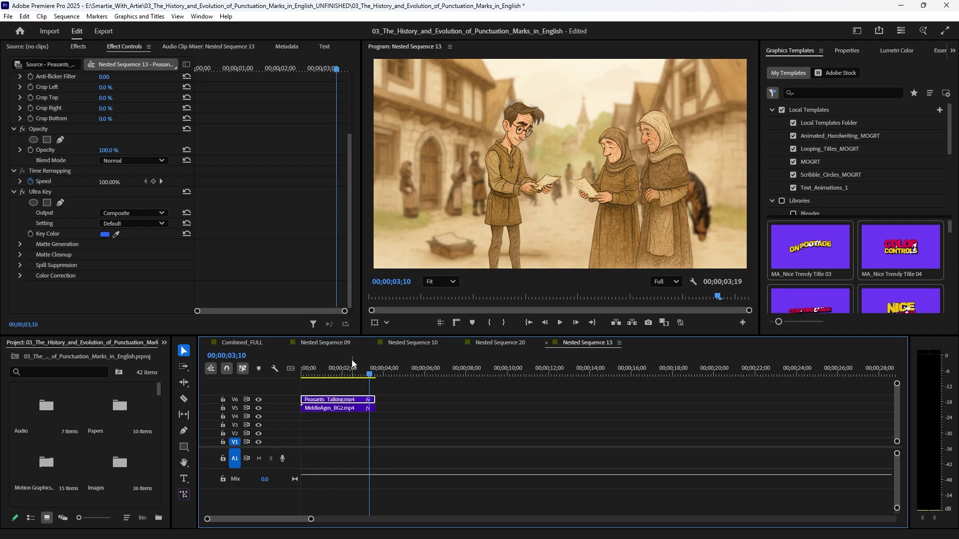
- At 00;00;01;08, toggle the V6 track off and on, then disable Ultra Key on Peasants_Talking.mp4
{"action": "mouse_move", "coordinate": [339, 368]}
{"action": "left_mouse_down"}
{"action": "mouse_move", "coordinate": [317, 367]}
{"action": "mouse_move", "coordinate": [330, 367]}
{"action": "left_mouse_up"}
{"action": "left_click_drag", "start_coordinate": [288, 430], "coordinate": [285, 431]}
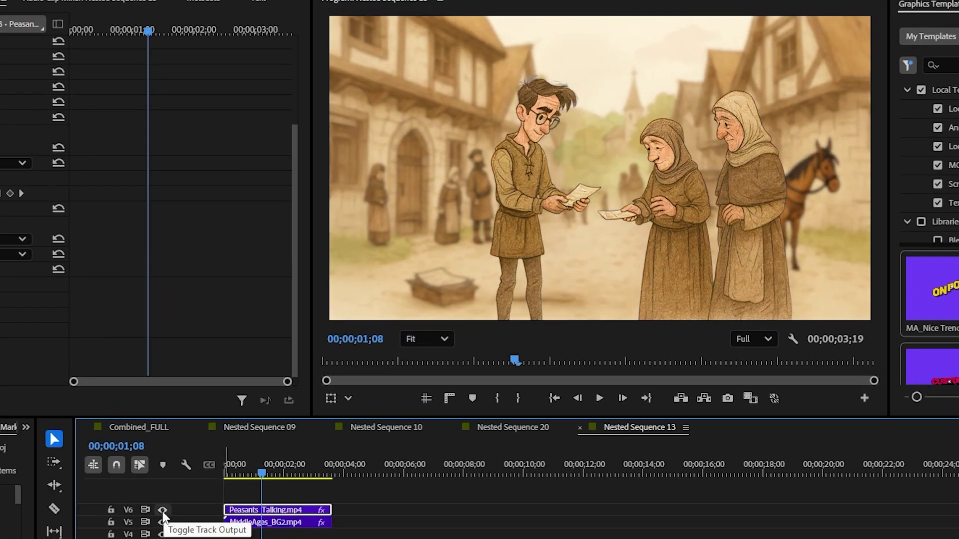
{"action": "left_click", "coordinate": [162, 511]}
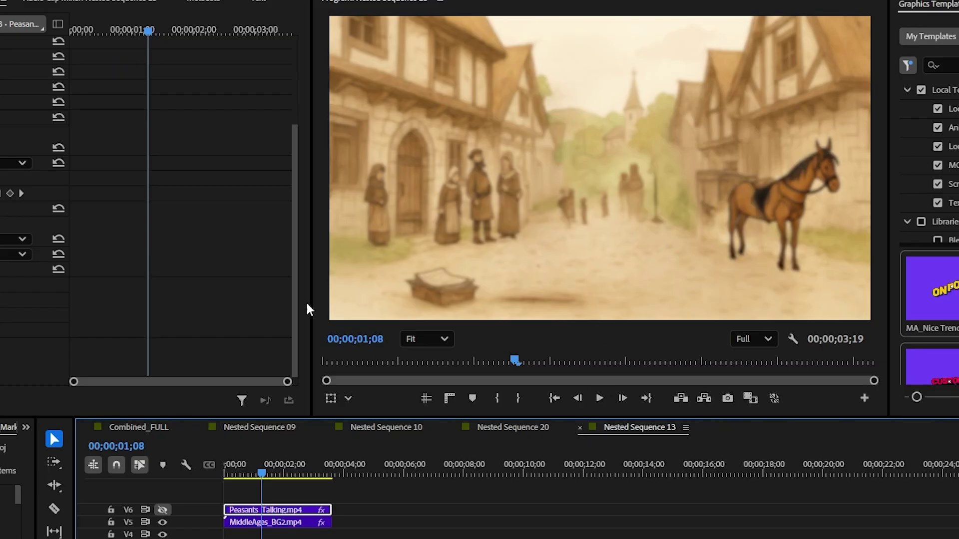
{"action": "left_click", "coordinate": [163, 510]}
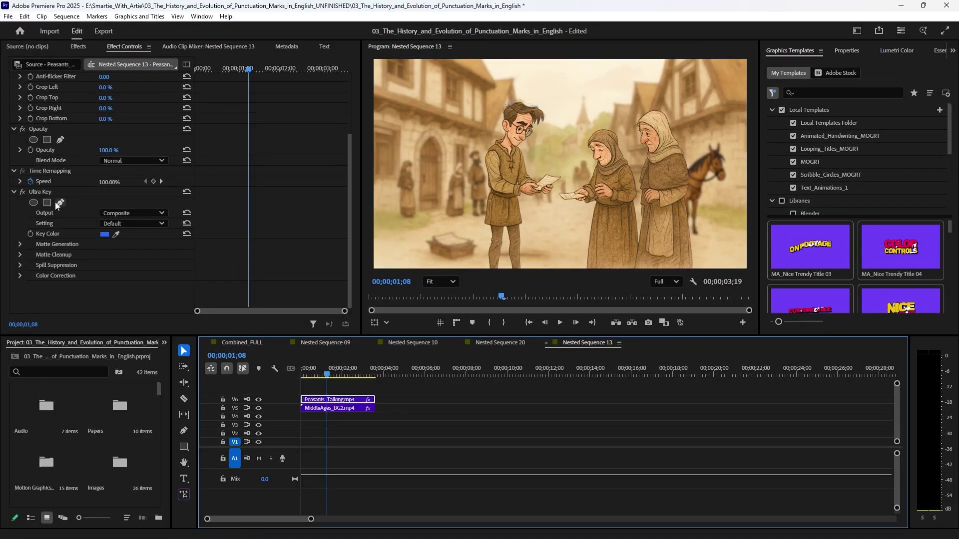
{"action": "left_click", "coordinate": [22, 192]}
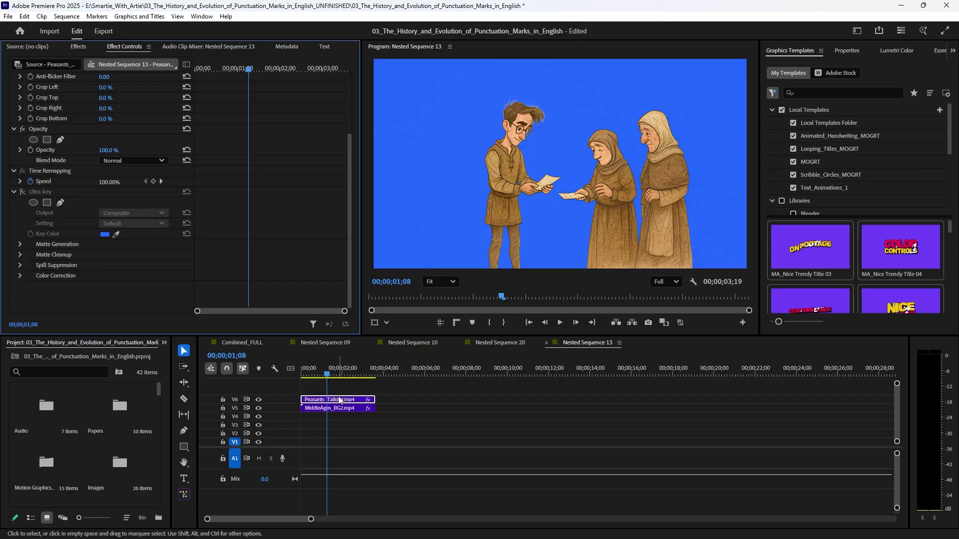
- Search the Effects panel for 'ultra' to list Ultra Key
{"action": "left_click", "coordinate": [83, 47]}
{"action": "left_click", "coordinate": [59, 63]}
{"action": "type", "text": "ultra"}
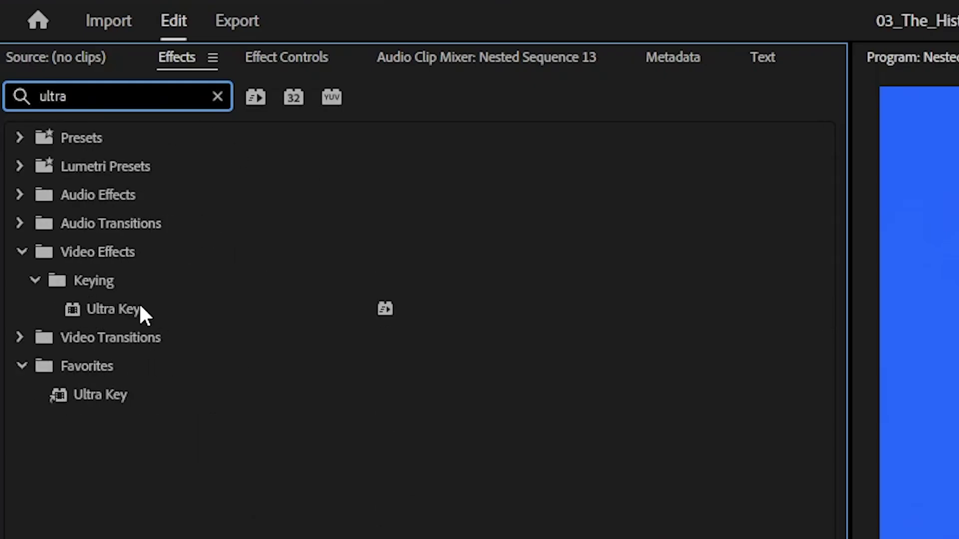
- Re-enable Ultra Key on Peasants_Talking.mp4 and eyedrop the blue screen in the Program monitor as its Key Color
{"action": "left_click", "coordinate": [289, 59]}
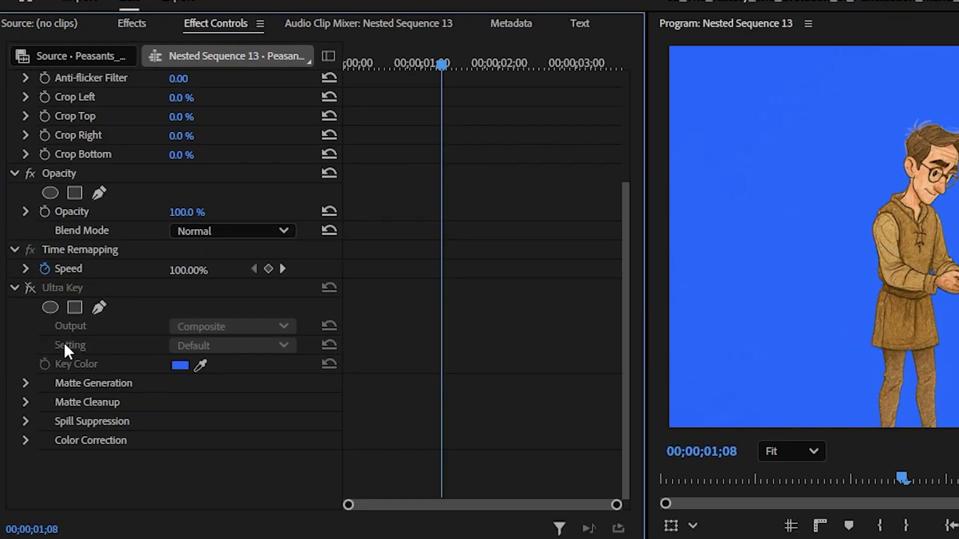
{"action": "left_click", "coordinate": [29, 287]}
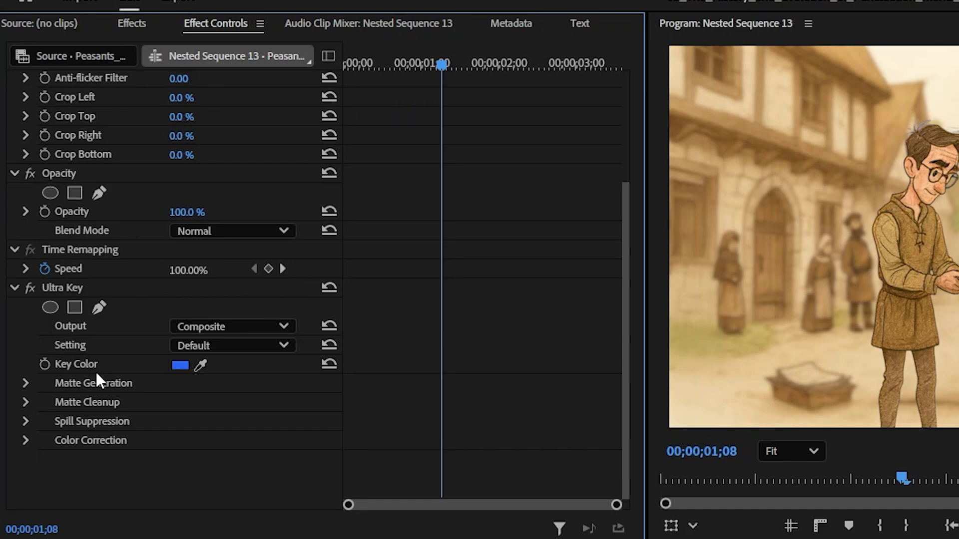
{"action": "left_click", "coordinate": [201, 362]}
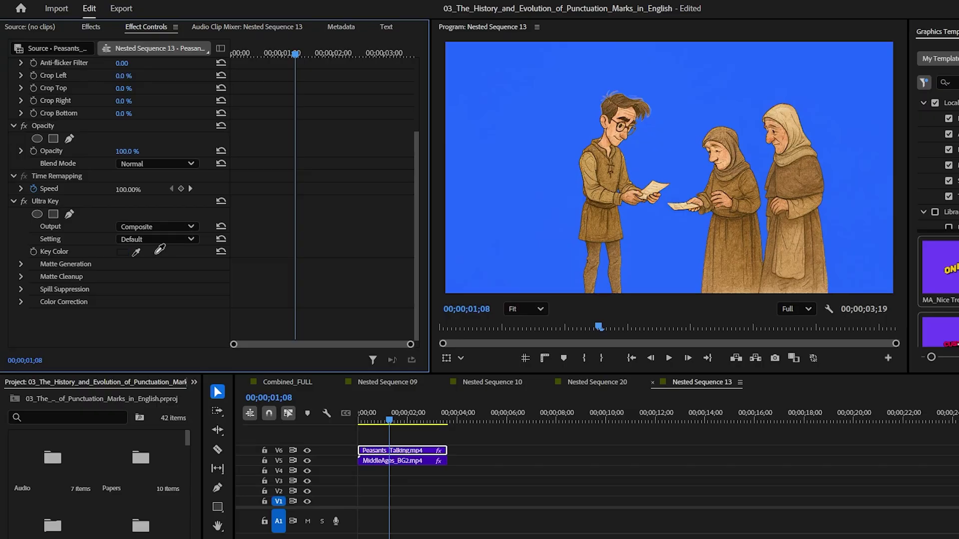
{"action": "left_click_drag", "start_coordinate": [136, 252], "coordinate": [530, 138]}
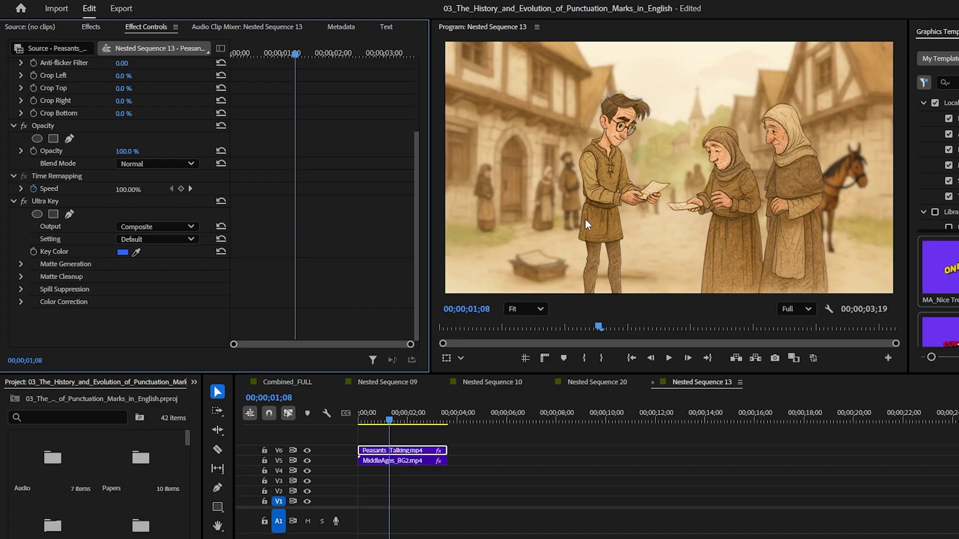
- Under Ultra Key's Matte Cleanup, set Choke to 22.0, then scrub back to 00;00;00;22
{"action": "left_click", "coordinate": [22, 263]}
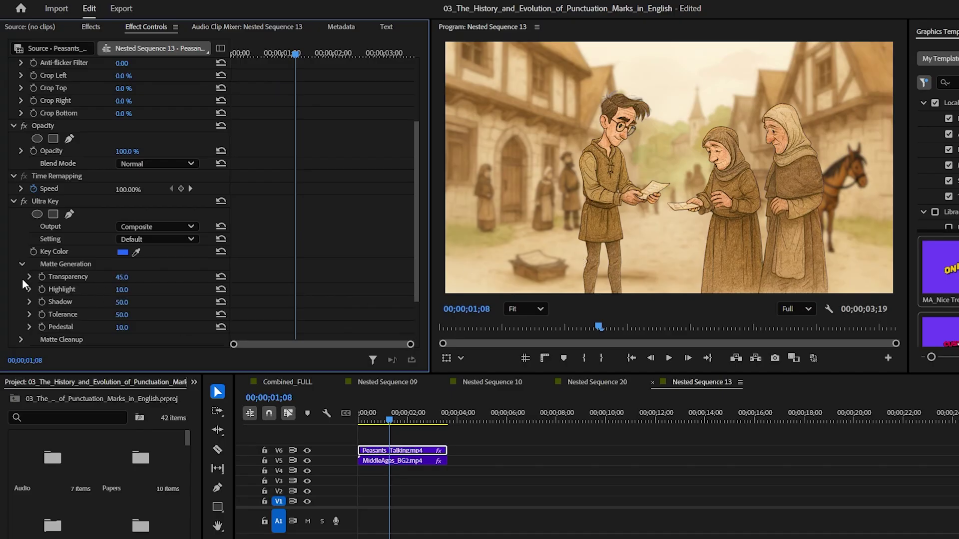
{"action": "scroll", "coordinate": [41, 308], "scroll_direction": "down", "scroll_amount": 1}
{"action": "left_click", "coordinate": [22, 327]}
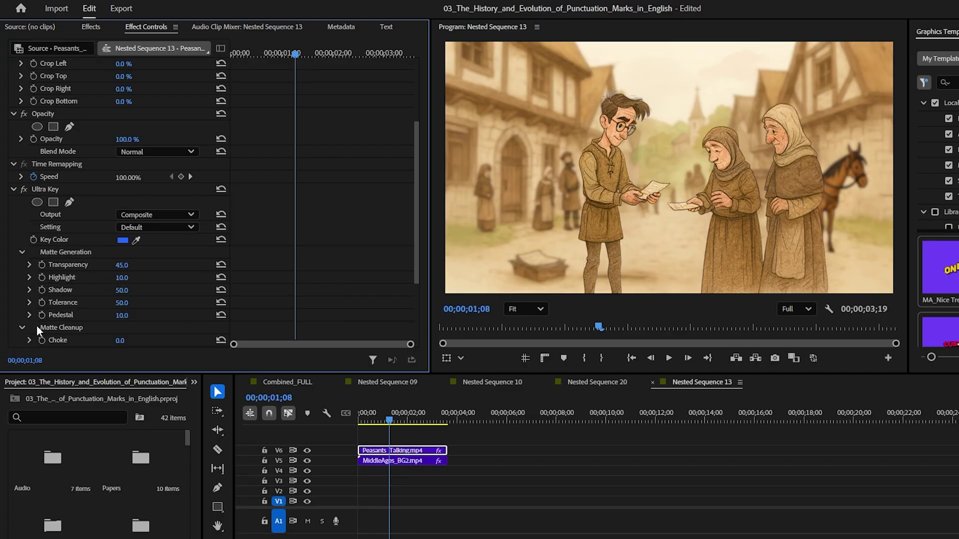
{"action": "scroll", "coordinate": [129, 306], "scroll_direction": "down", "scroll_amount": 2}
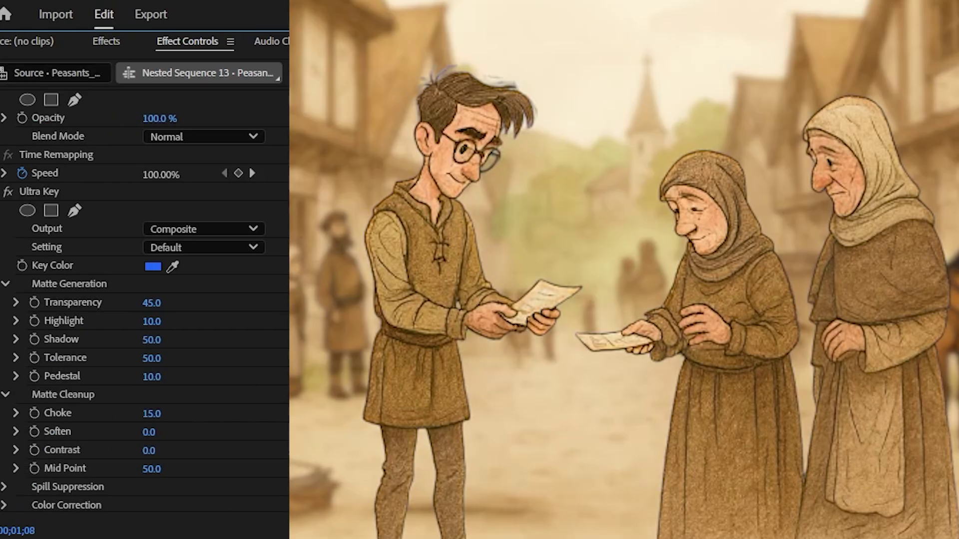
{"action": "mouse_move", "coordinate": [151, 413]}
{"action": "left_mouse_down"}
{"action": "mouse_move", "coordinate": [165, 413]}
{"action": "mouse_move", "coordinate": [138, 413]}
{"action": "mouse_move", "coordinate": [154, 413]}
{"action": "left_mouse_up"}
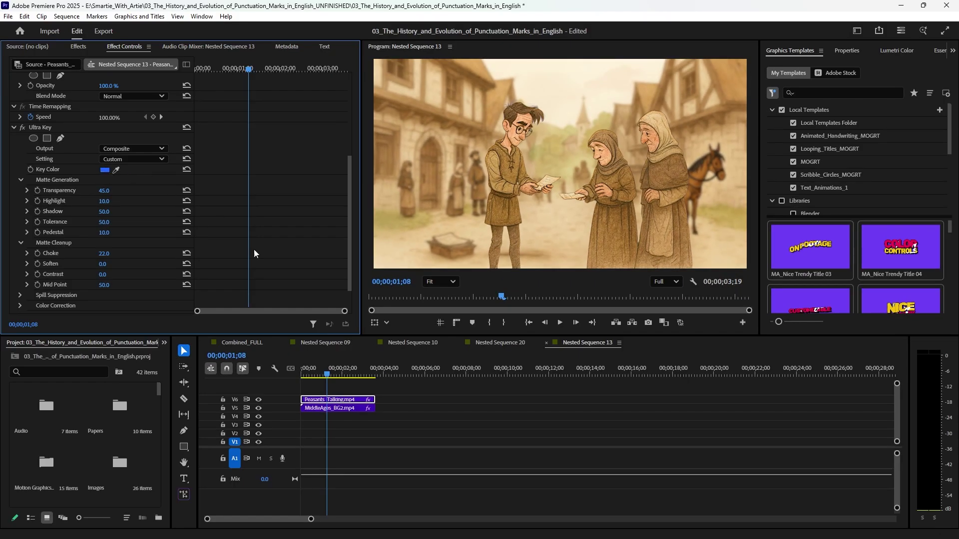
{"action": "left_click_drag", "start_coordinate": [336, 371], "coordinate": [314, 373]}
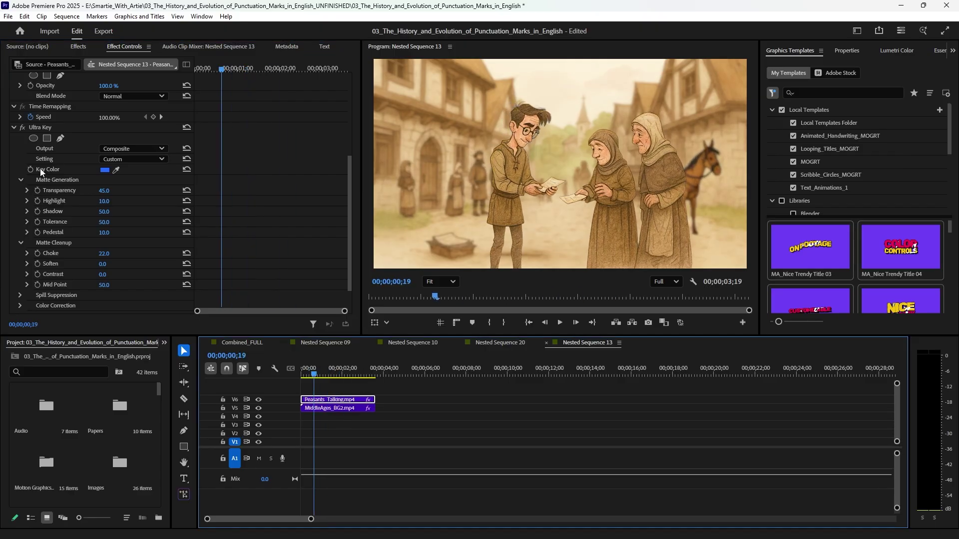
{"action": "key", "text": "space"}
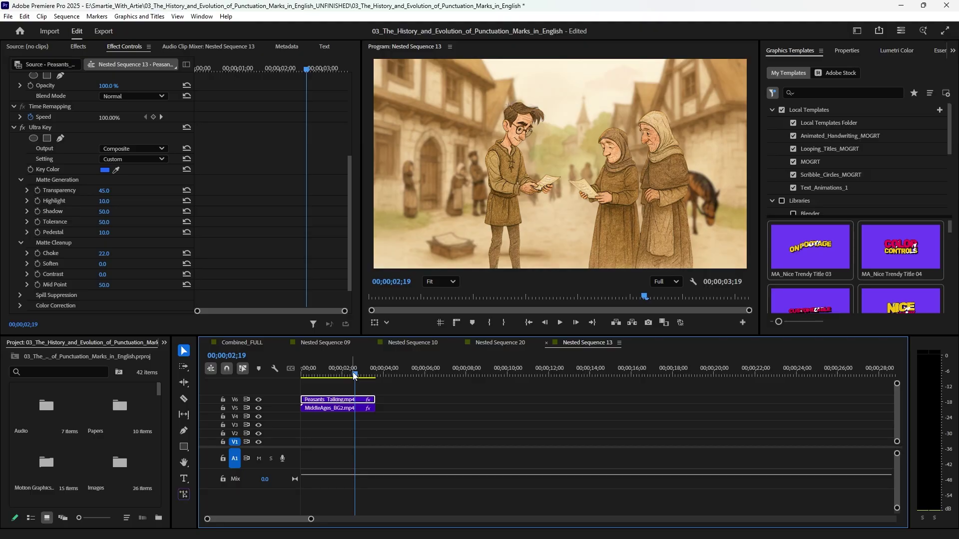
{"action": "left_click", "coordinate": [339, 373]}
{"action": "left_click_drag", "start_coordinate": [340, 373], "coordinate": [358, 374]}
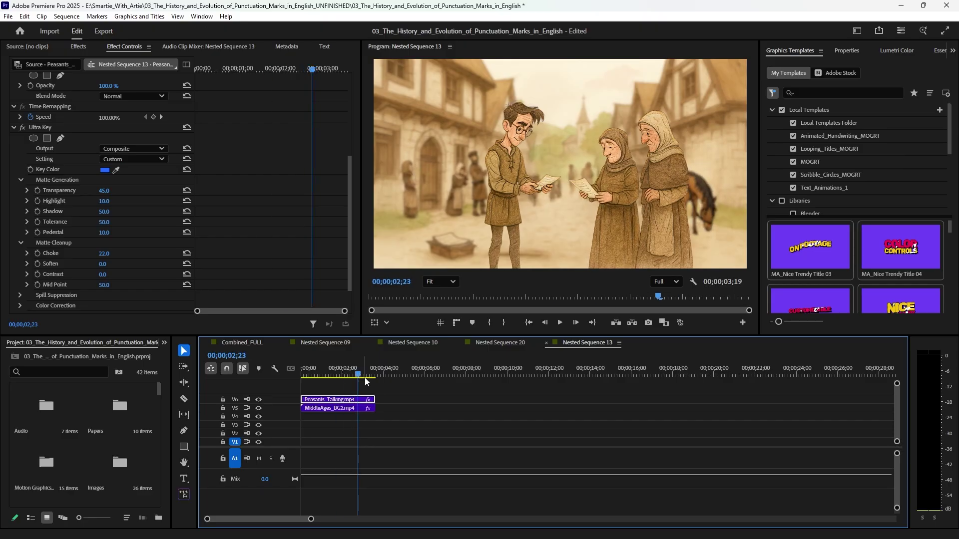